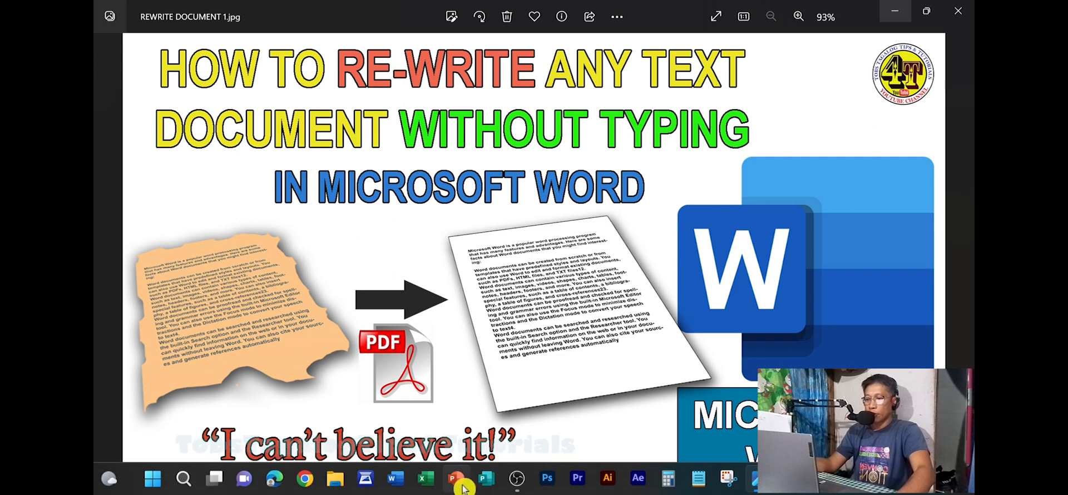
# Step: Switch from the book page photo to Word and create a blank document
pyautogui.click(110, 270)
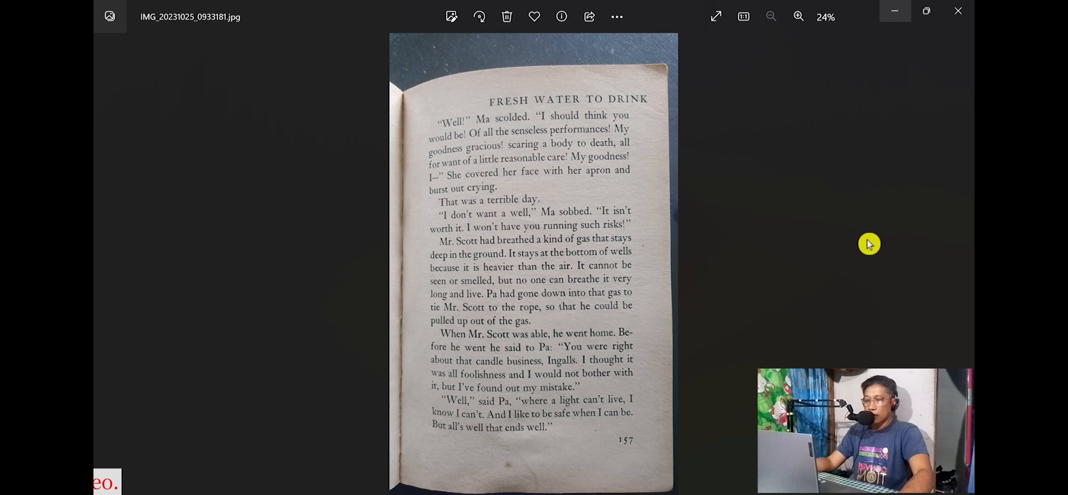
pyautogui.moveTo(481, 490)
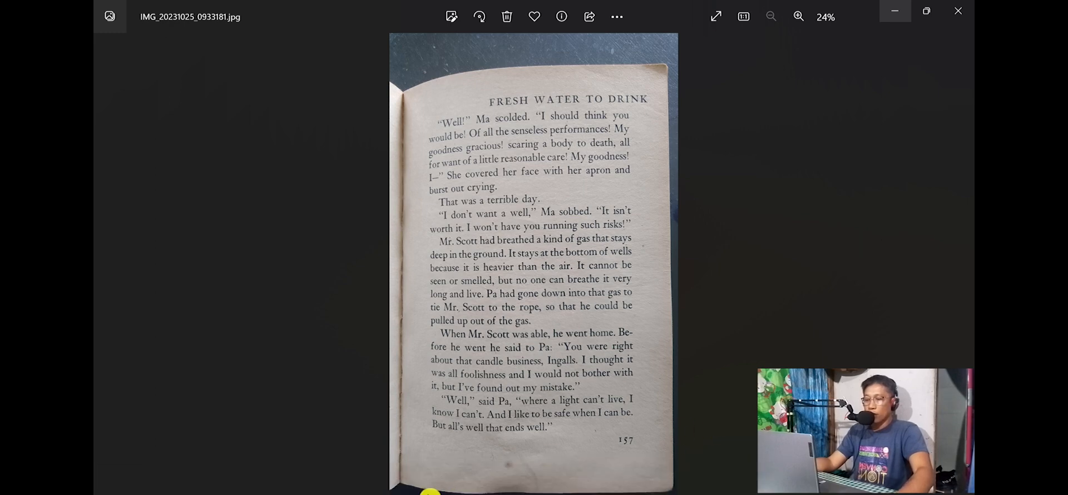
pyautogui.click(398, 485)
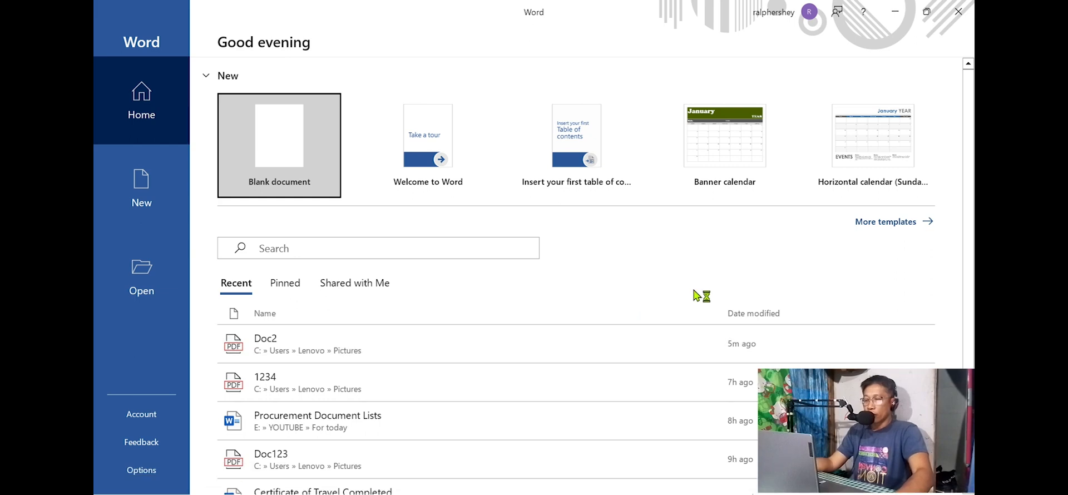
pyautogui.click(287, 136)
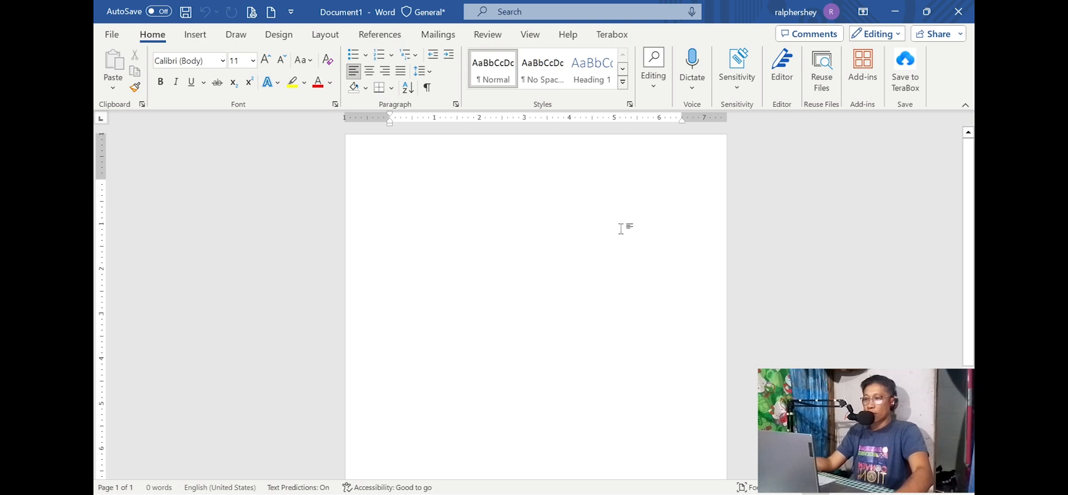
# Step: Insert the picture IMG_20231025_0933181 from the For Upload Videos folder on this device into the document
pyautogui.click(194, 38)
pyautogui.click(233, 88)
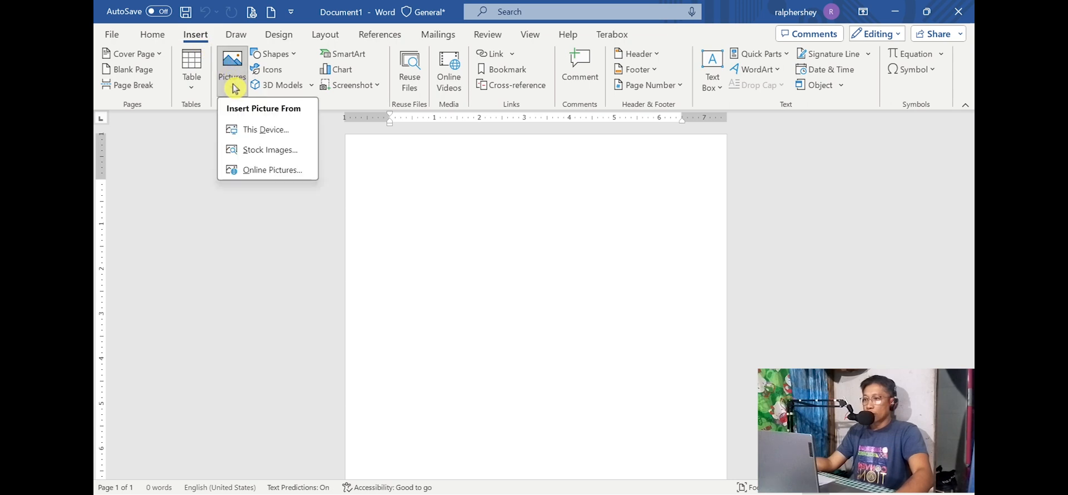
pyautogui.click(257, 131)
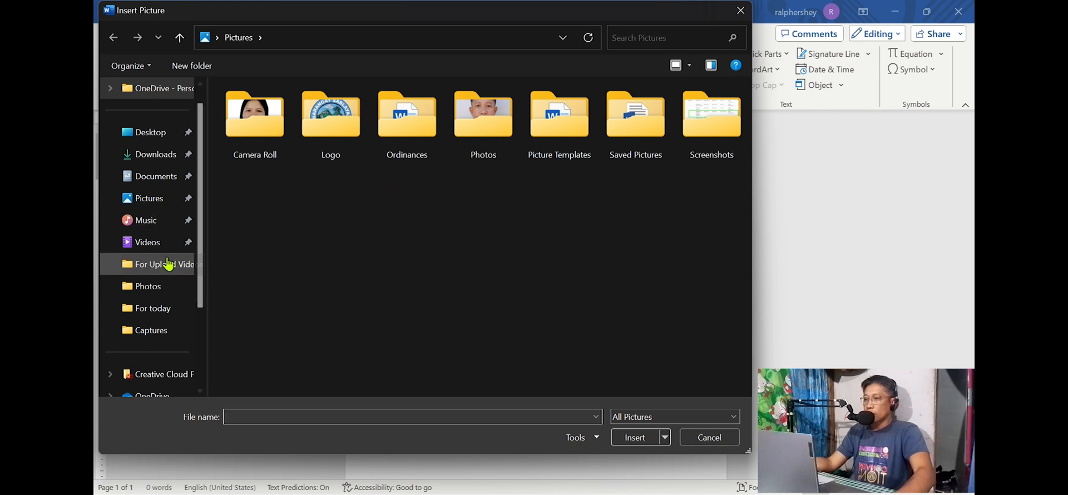
pyautogui.click(152, 250)
pyautogui.doubleClick(407, 125)
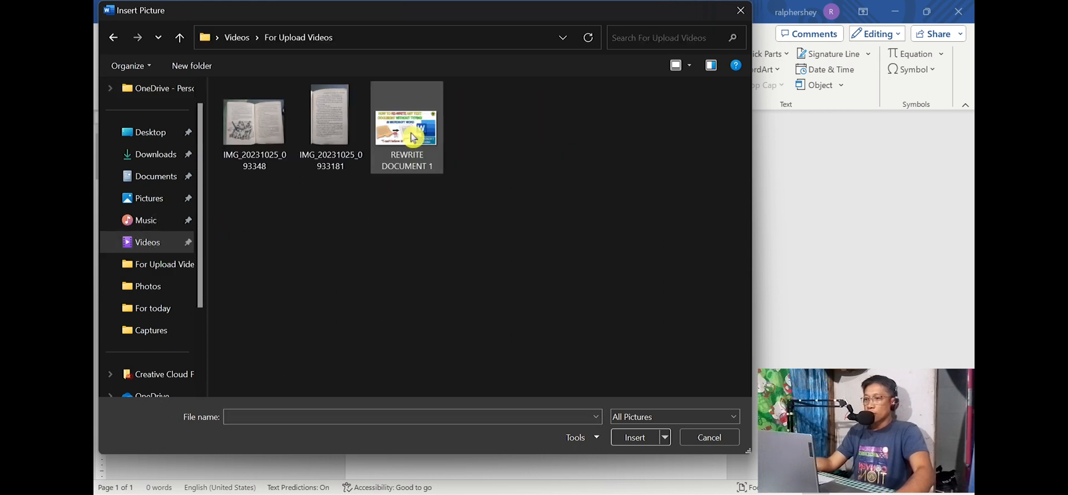
pyautogui.click(334, 127)
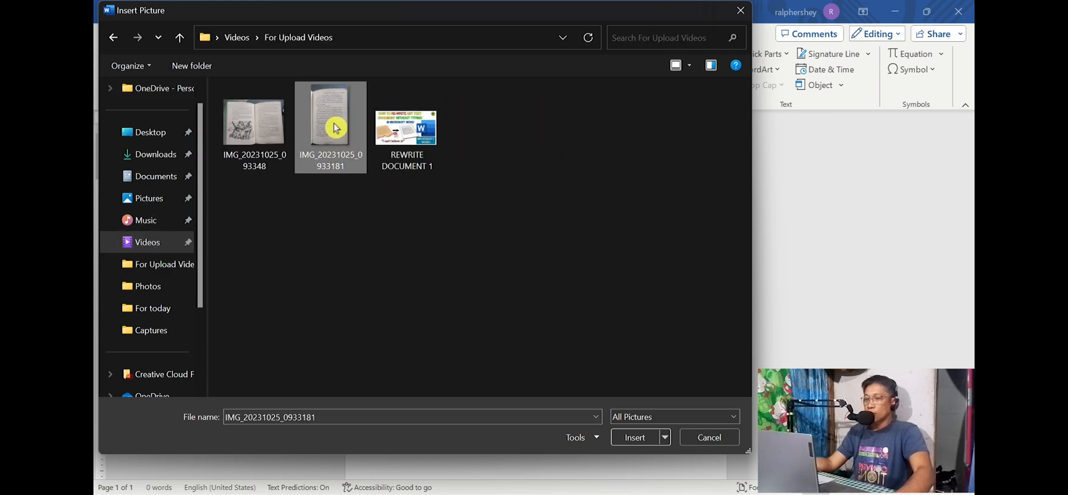
pyautogui.click(636, 439)
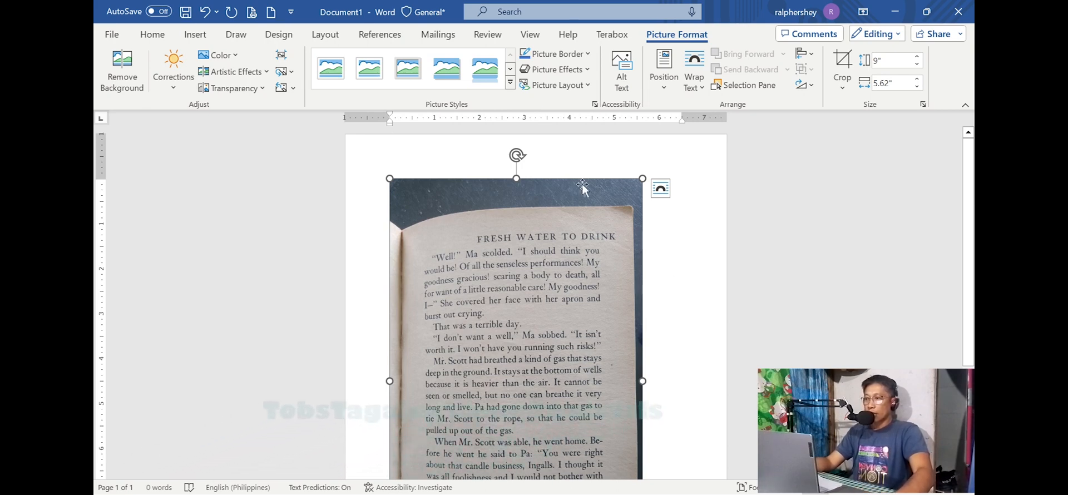
# Step: Export the document with the book page photo as a PDF named Document 1 in the Pictures folder
pyautogui.click(114, 36)
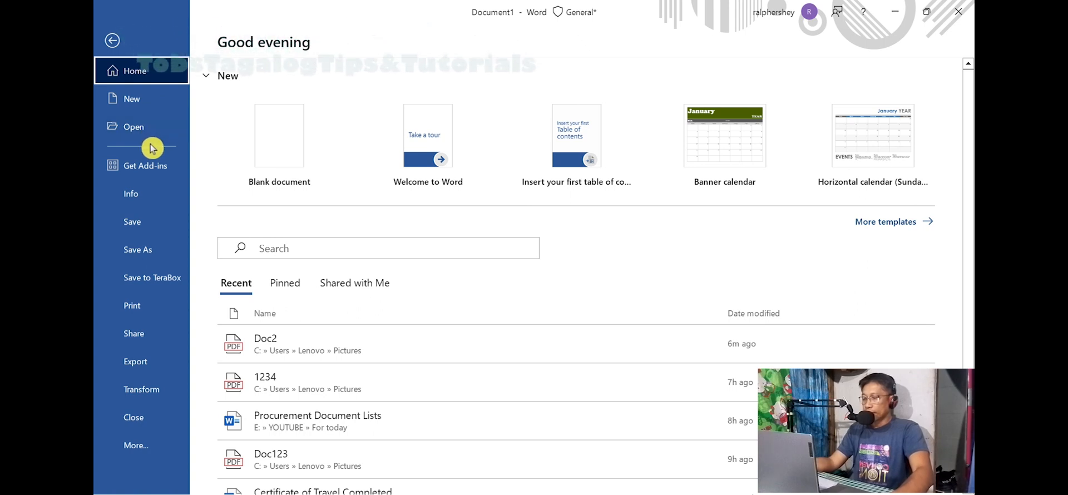
pyautogui.click(136, 363)
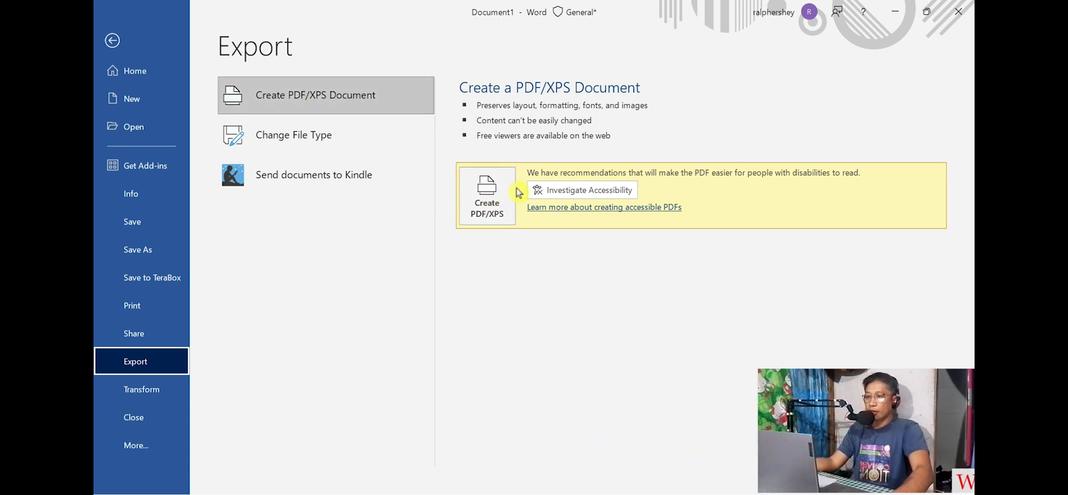
pyautogui.click(487, 202)
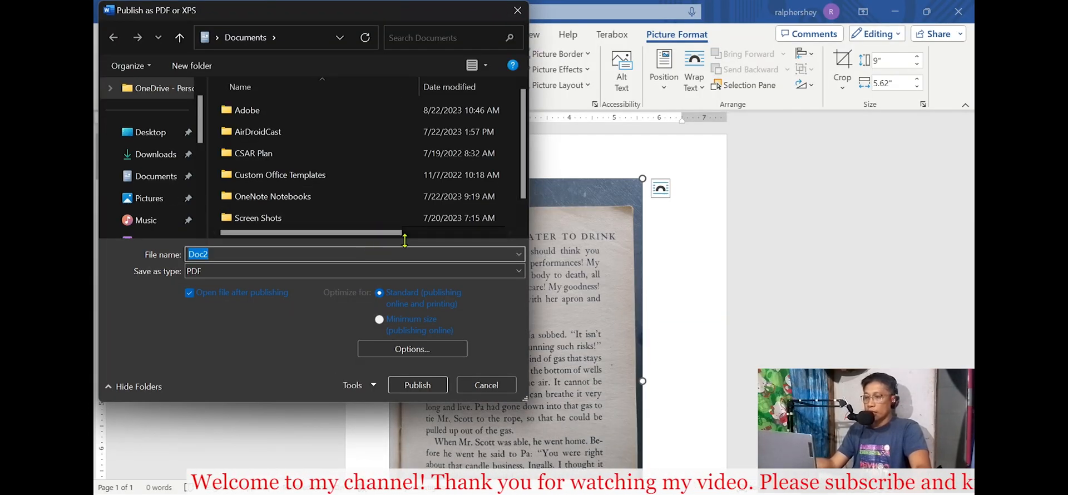
pyautogui.click(183, 206)
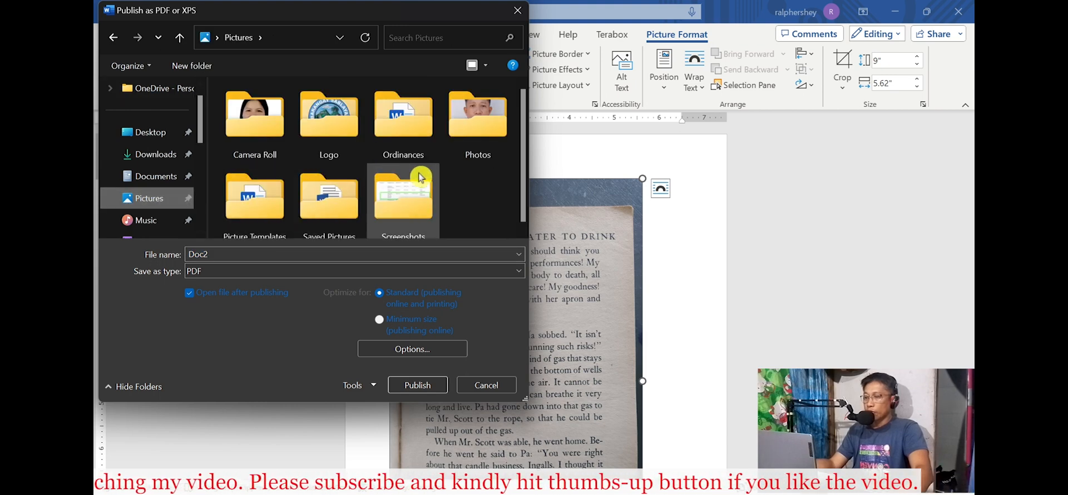
pyautogui.doubleClick(238, 256)
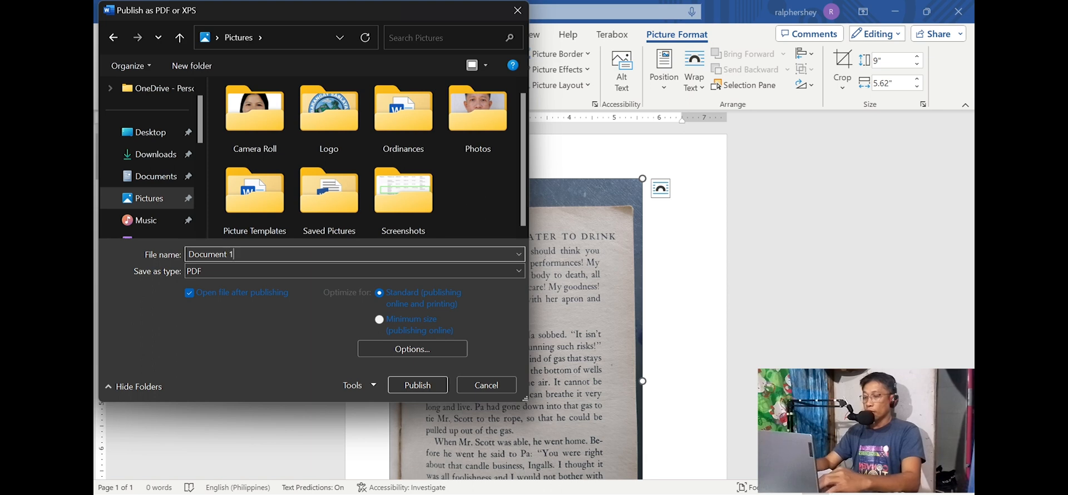
pyautogui.click(202, 275)
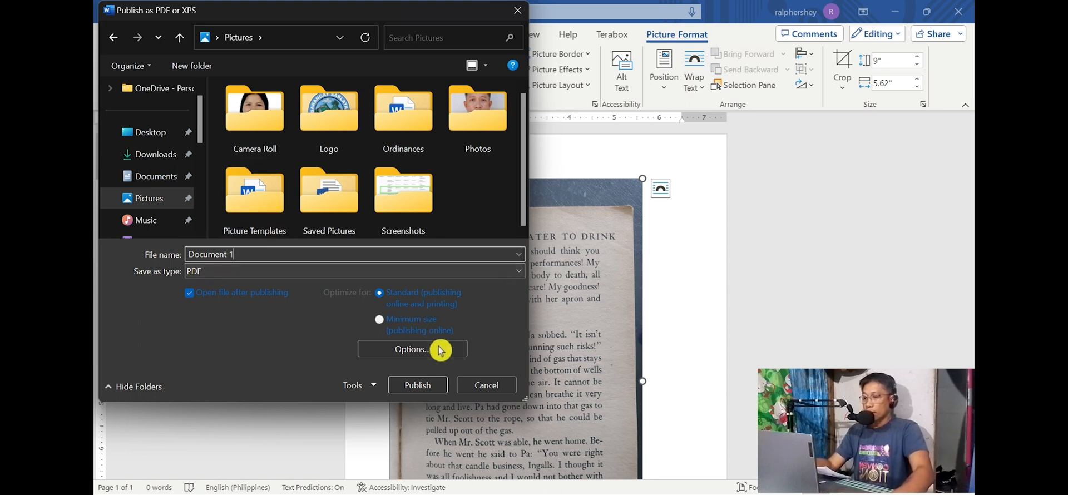
pyautogui.click(418, 386)
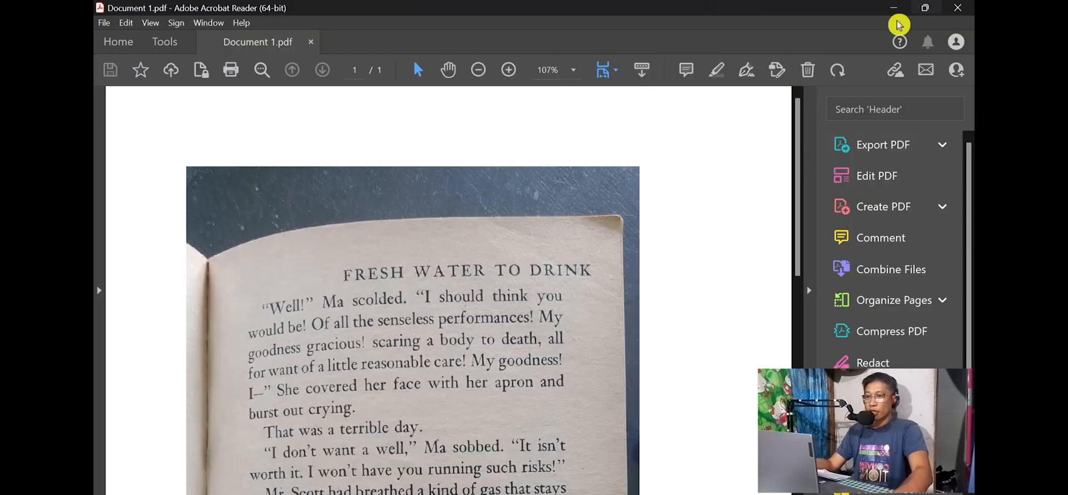
# Step: Check the whole page of the exported PDF at 33.3% zoom, and return to the Word document
pyautogui.scroll(-1, 636, 251)
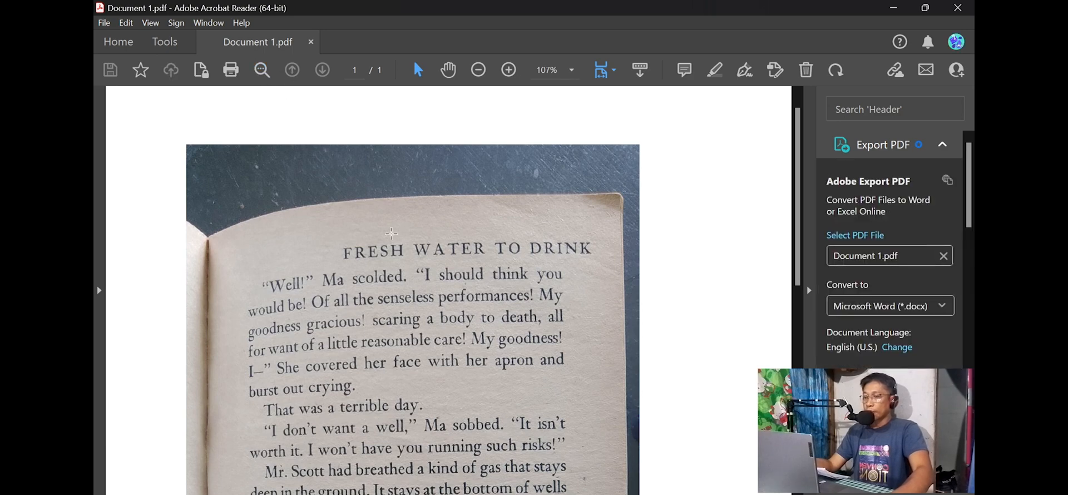
pyautogui.click(479, 72)
pyautogui.click(479, 72)
pyautogui.click(478, 71)
pyautogui.click(480, 72)
pyautogui.click(480, 72)
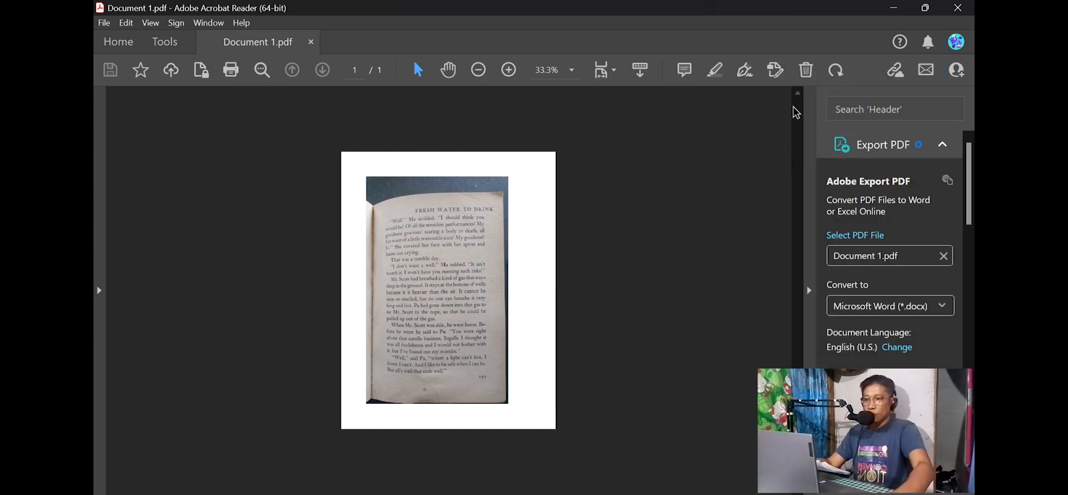
pyautogui.click(900, 11)
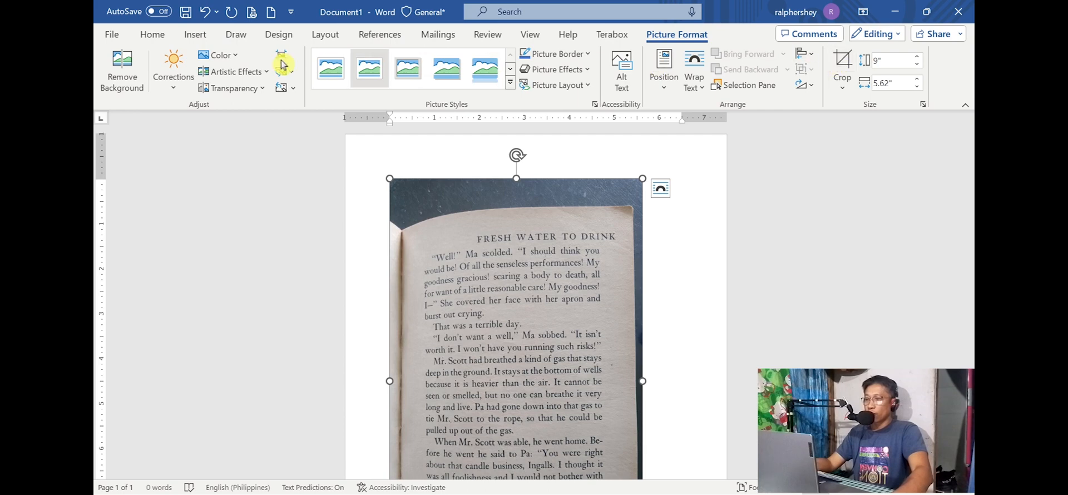
# Step: Open the PDF file Document 1 from the Pictures folder in Word to convert it to text
pyautogui.click(113, 37)
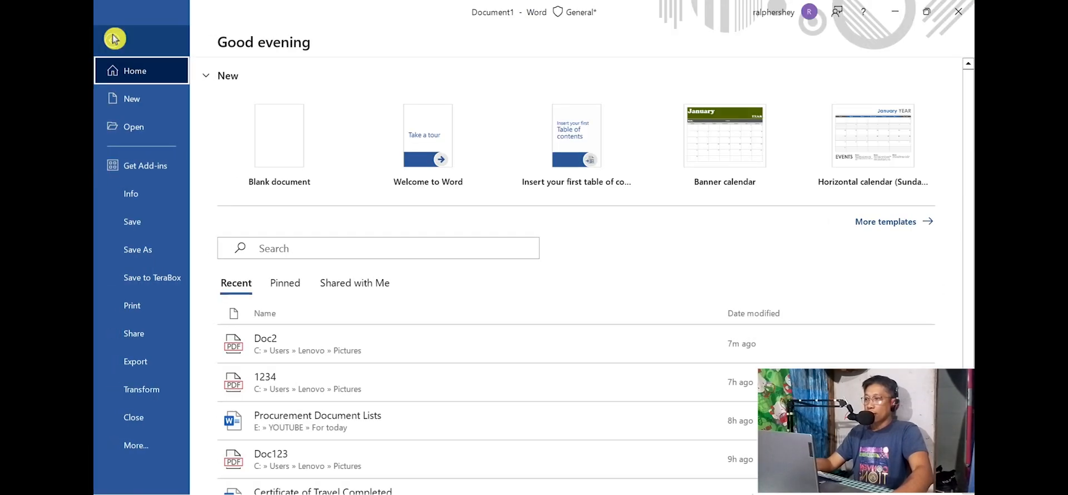
pyautogui.click(140, 132)
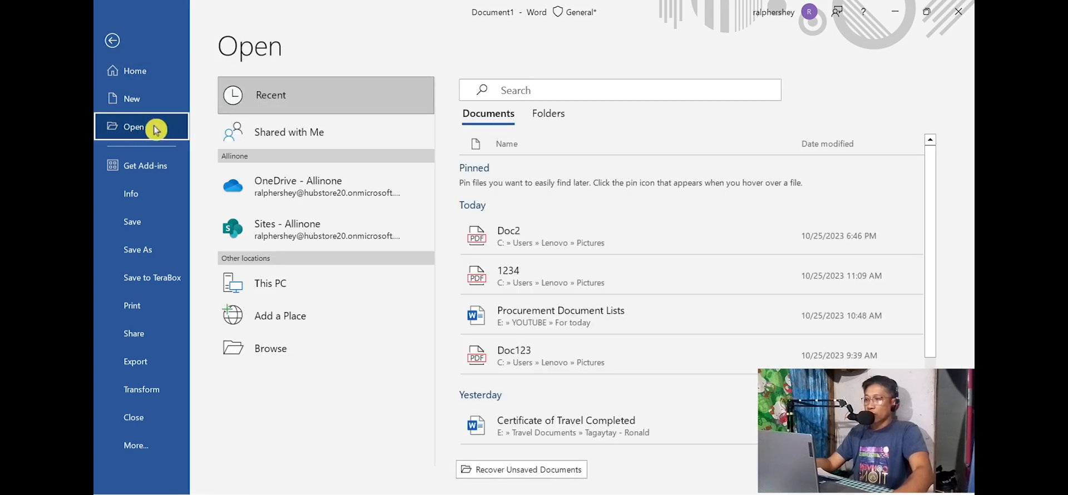
pyautogui.click(288, 349)
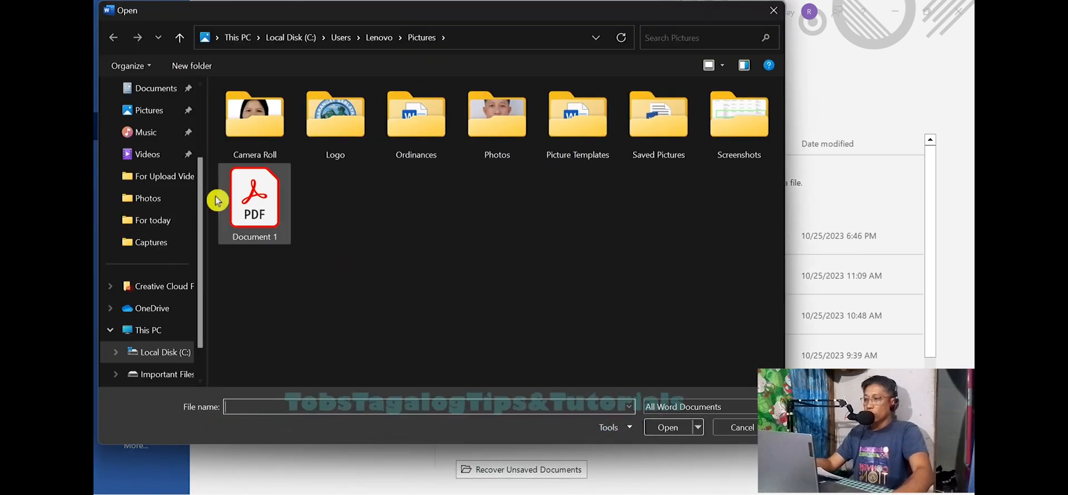
pyautogui.click(146, 110)
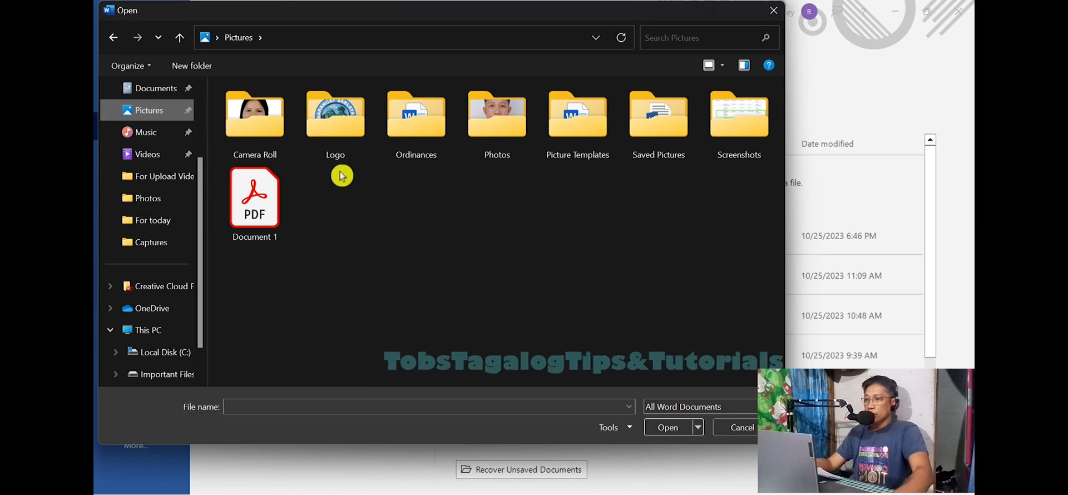
pyautogui.click(253, 202)
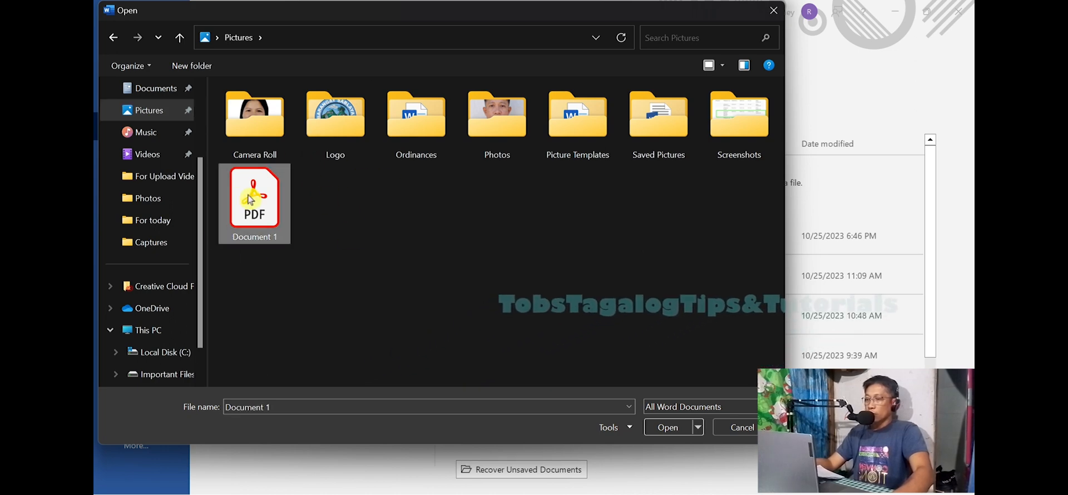
pyautogui.click(675, 429)
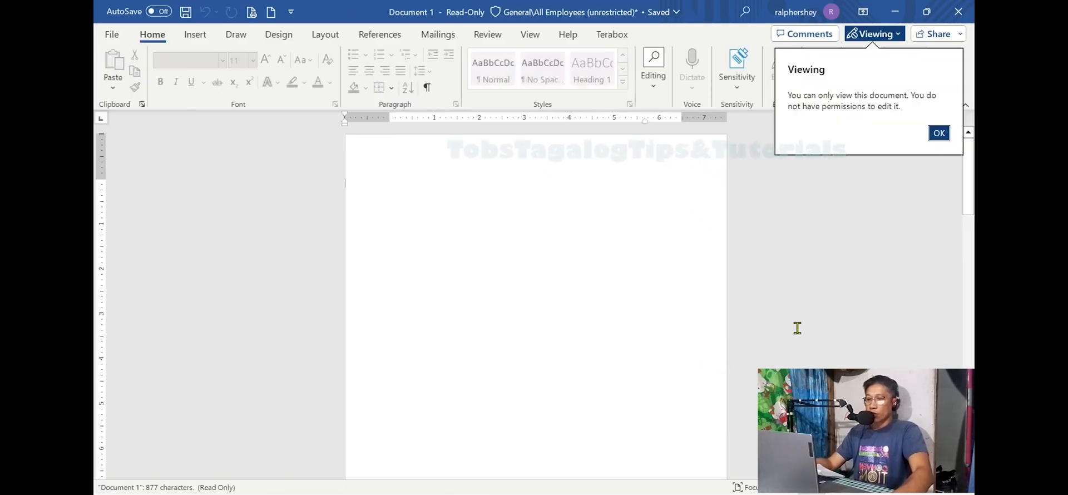
# Step: Review the converted text throughout Document 1 and compare it with the book page photo in the original document
pyautogui.scroll(-2, 644, 308)
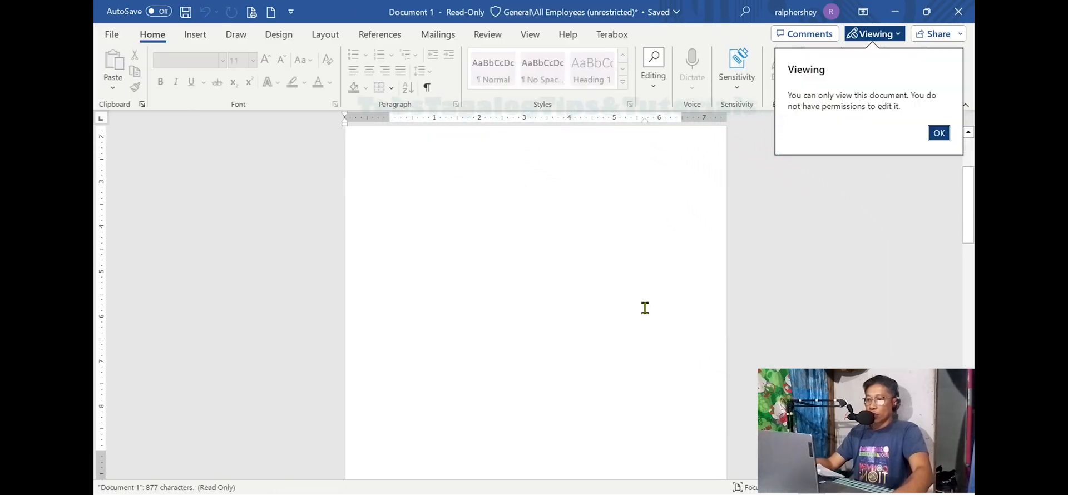
pyautogui.scroll(-10, 645, 308)
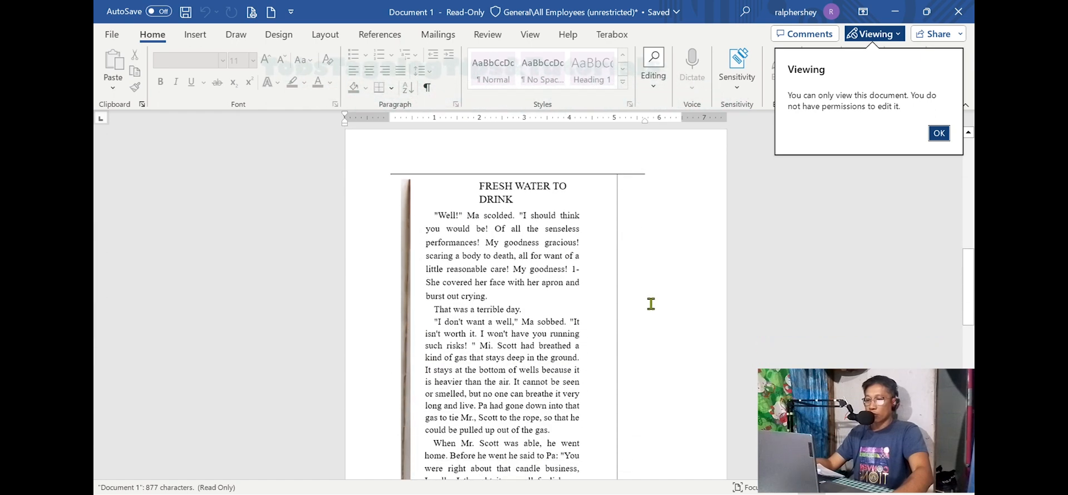
pyautogui.scroll(10, 649, 302)
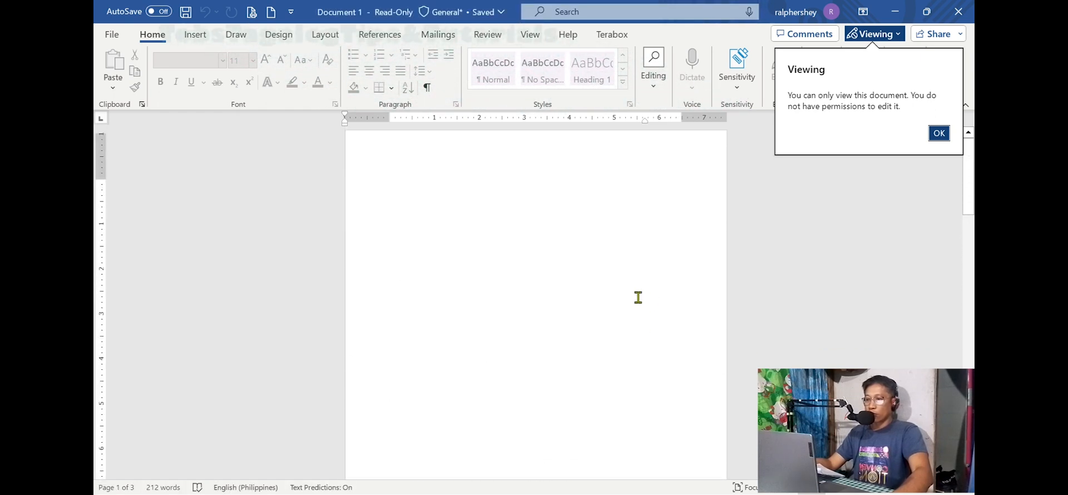
pyautogui.scroll(-10, 638, 298)
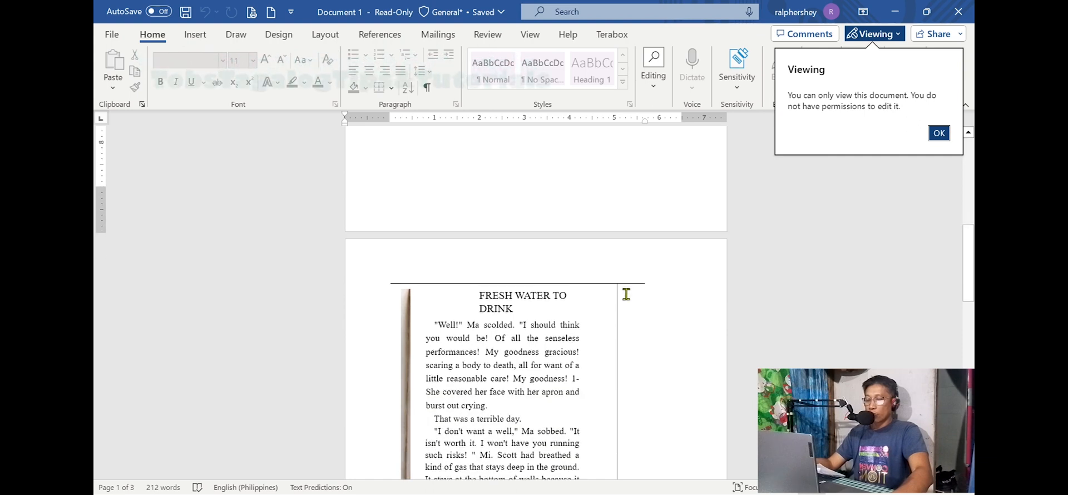
pyautogui.scroll(-10, 626, 294)
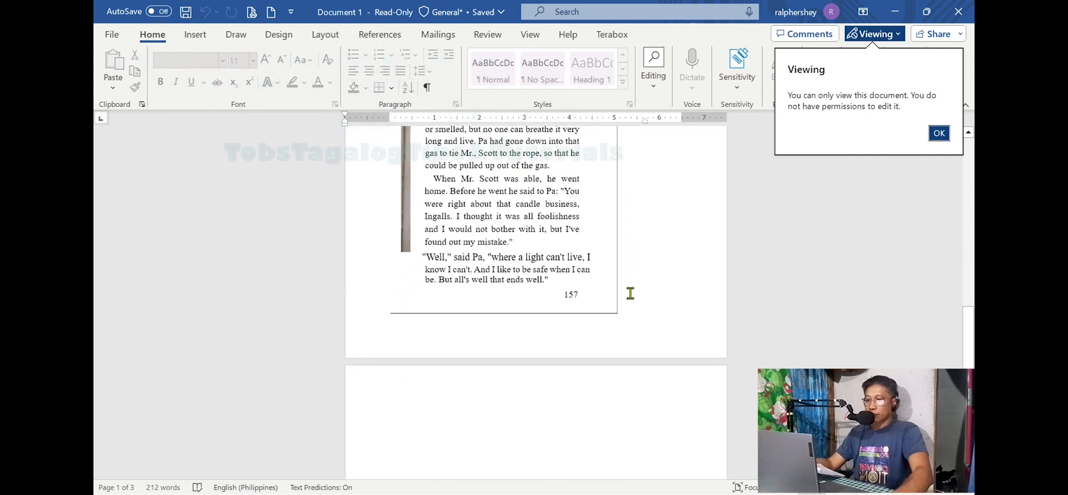
pyautogui.scroll(2, 630, 294)
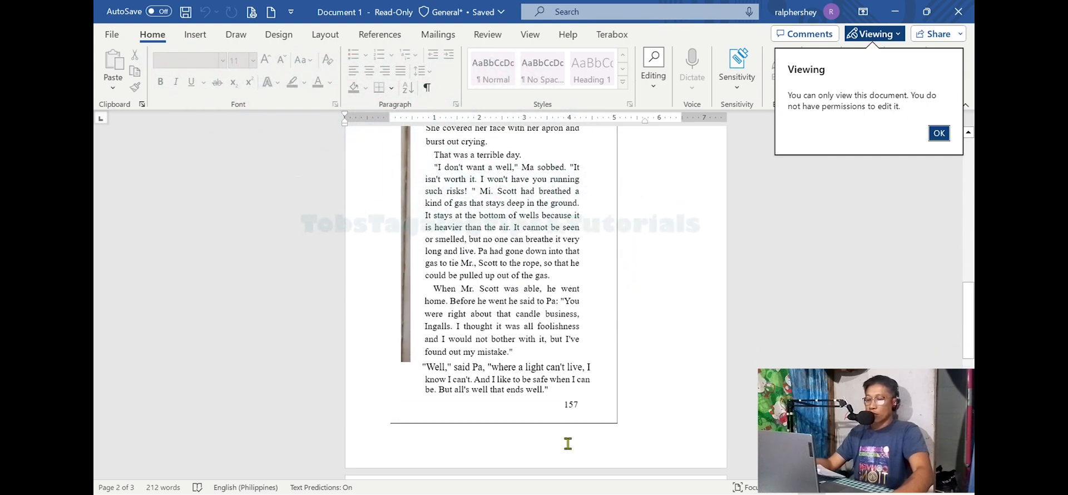
pyautogui.moveTo(571, 494)
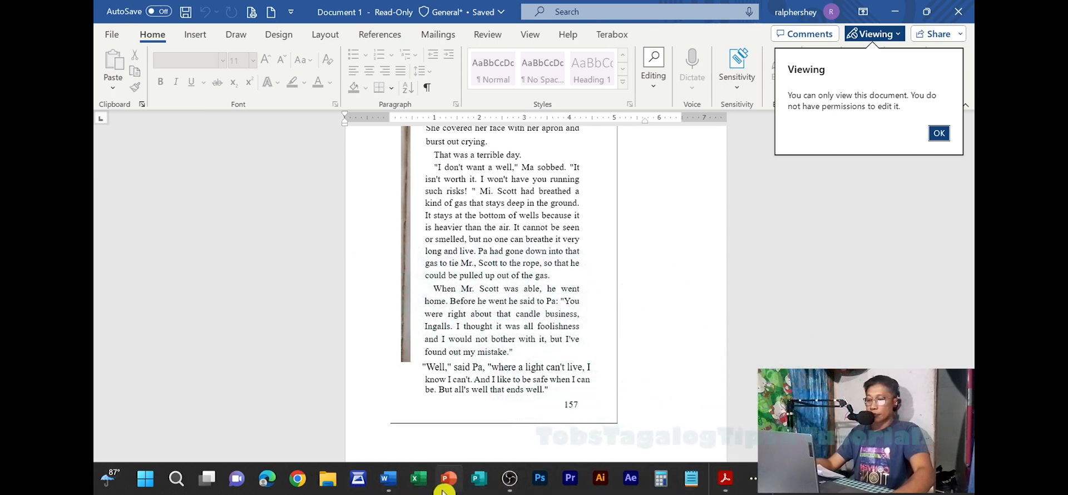
pyautogui.scroll(3, 552, 292)
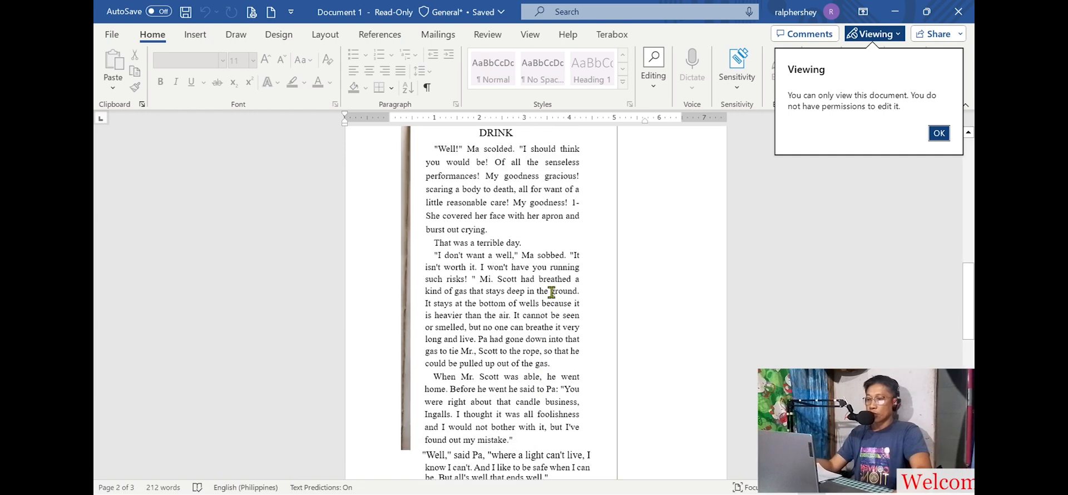
pyautogui.click(899, 13)
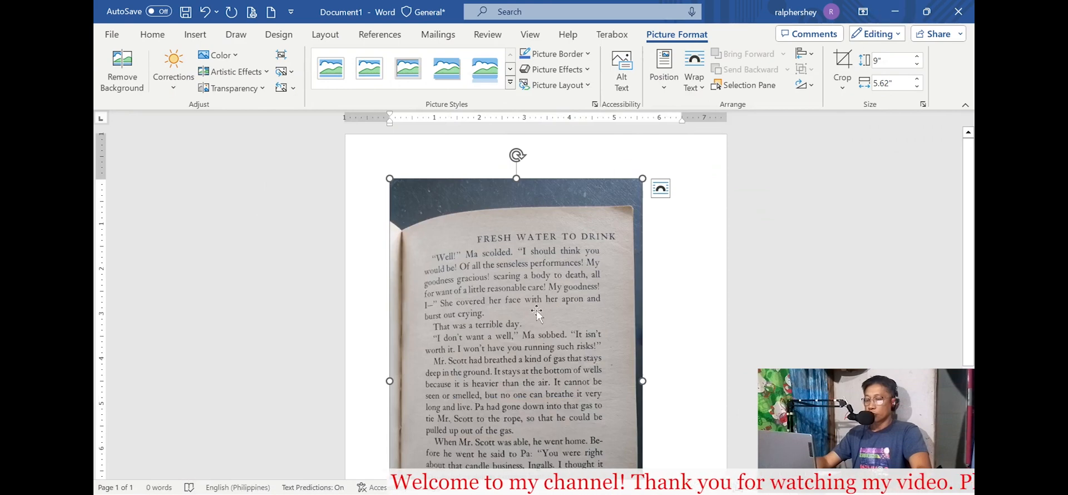
pyautogui.scroll(-4, 562, 295)
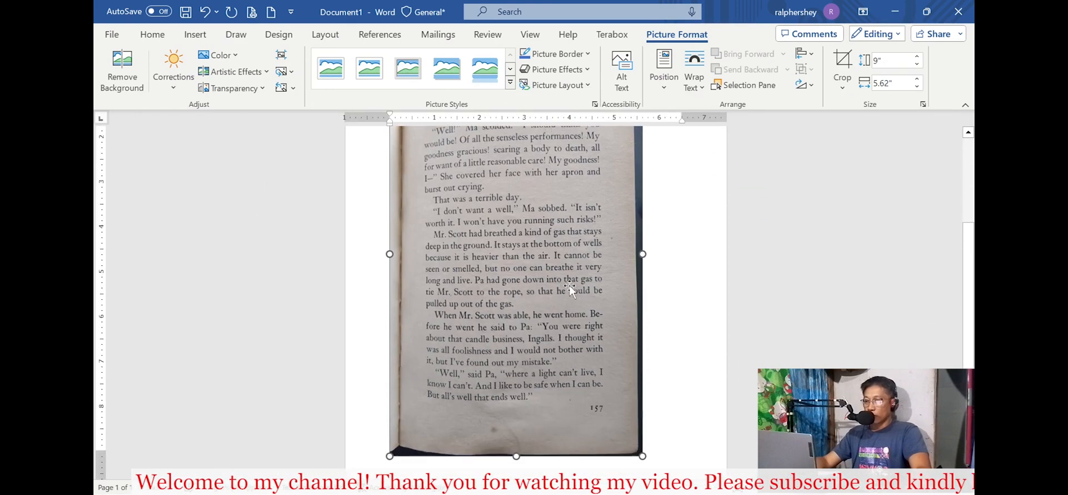
# Step: Review the book page photo in the original document and compare it with the converted text in the read-only Document 1
pyautogui.scroll(1, 570, 285)
pyautogui.scroll(2, 571, 288)
pyautogui.scroll(-2, 574, 291)
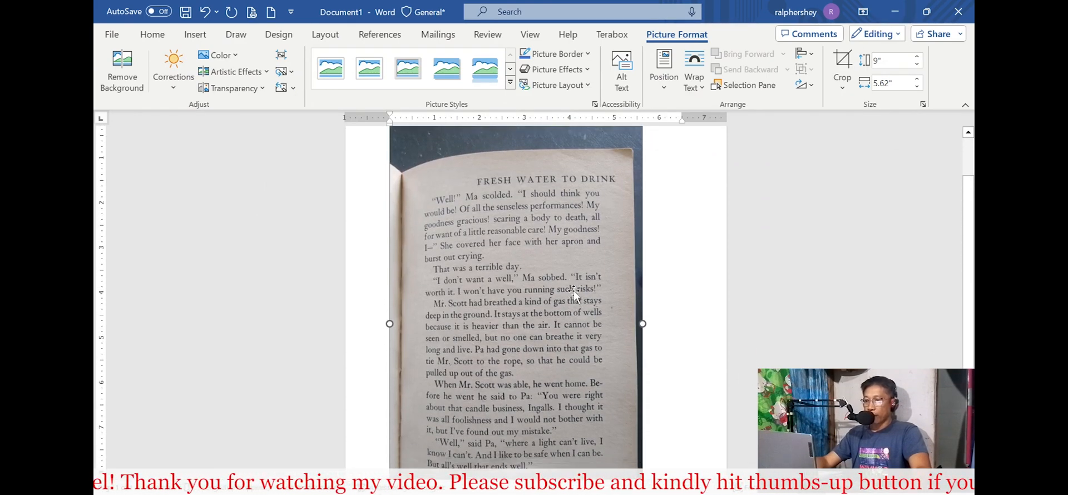
pyautogui.scroll(-2, 574, 291)
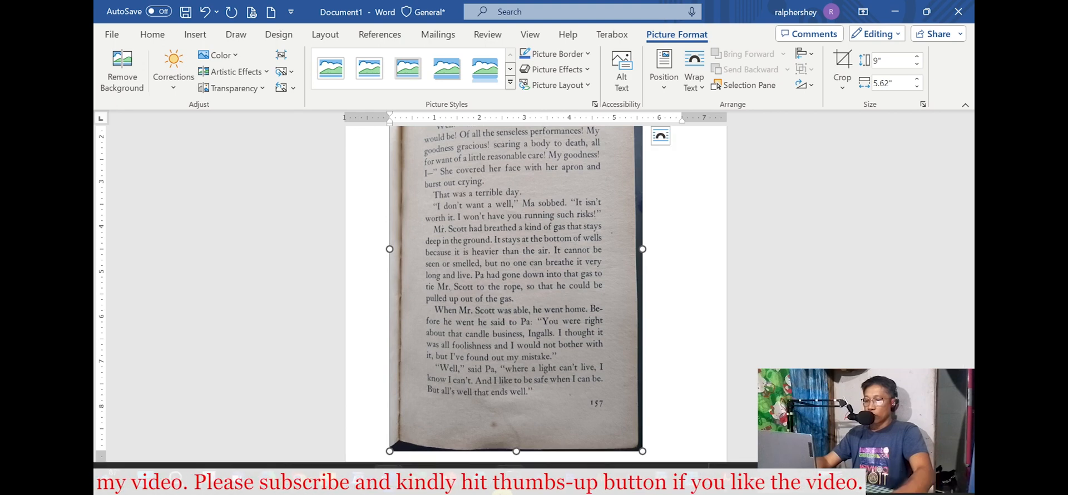
pyautogui.moveTo(388, 478)
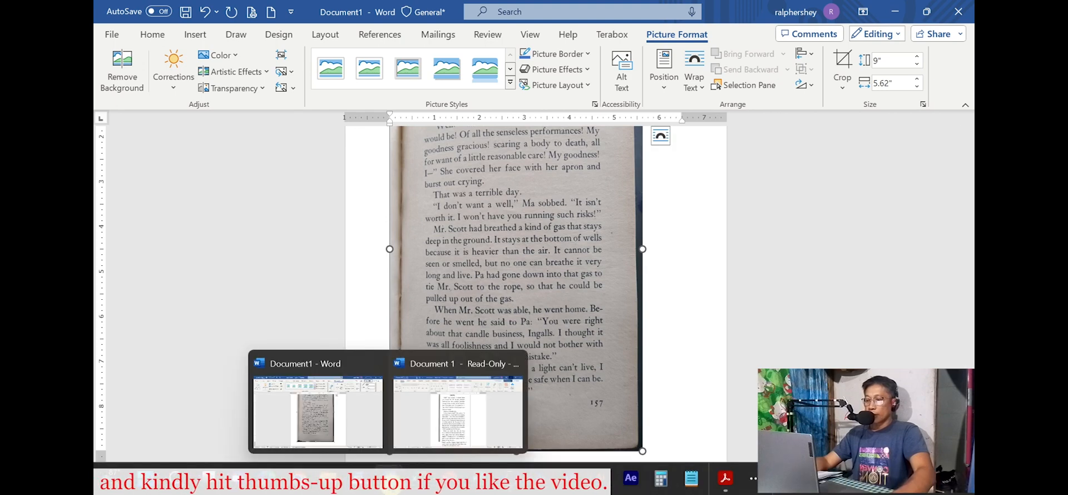
pyautogui.click(467, 414)
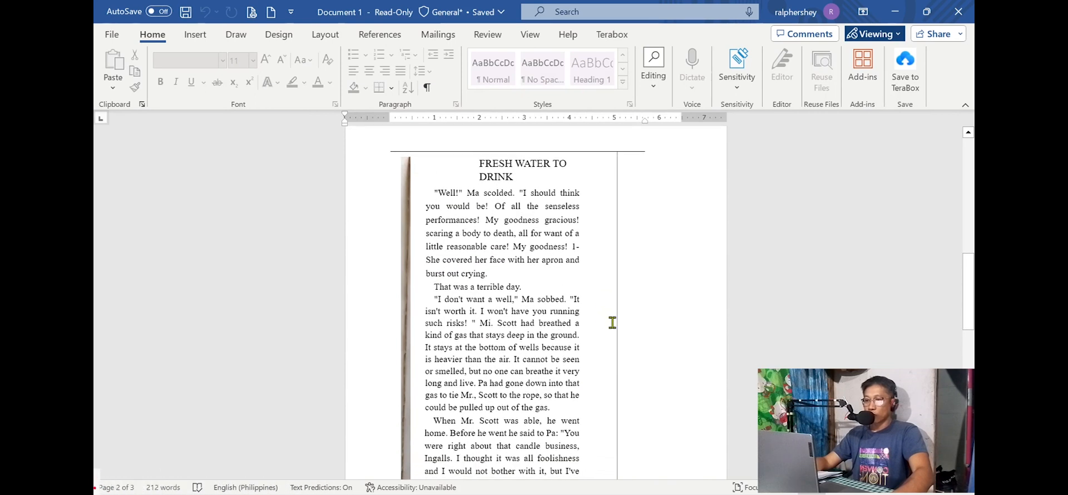
pyautogui.scroll(-2, 638, 316)
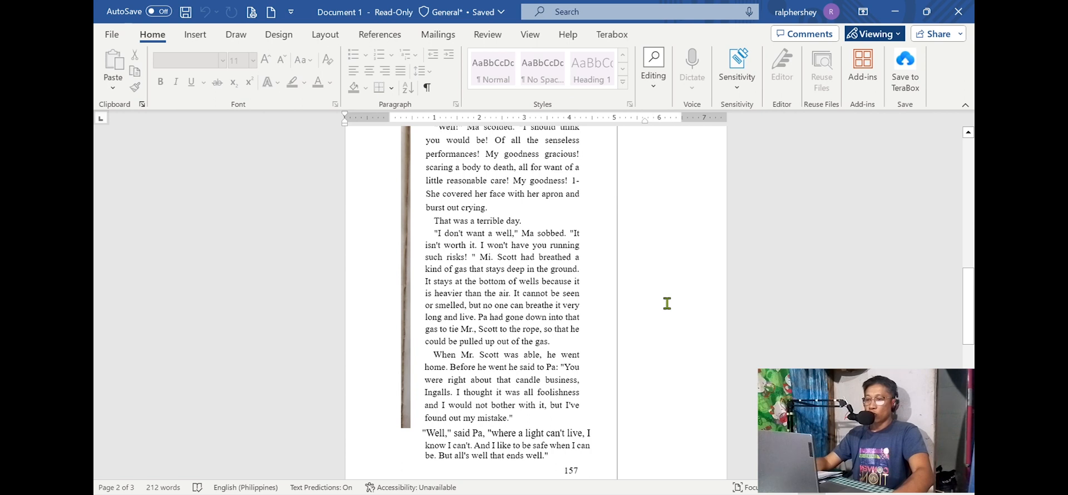
pyautogui.scroll(2, 608, 304)
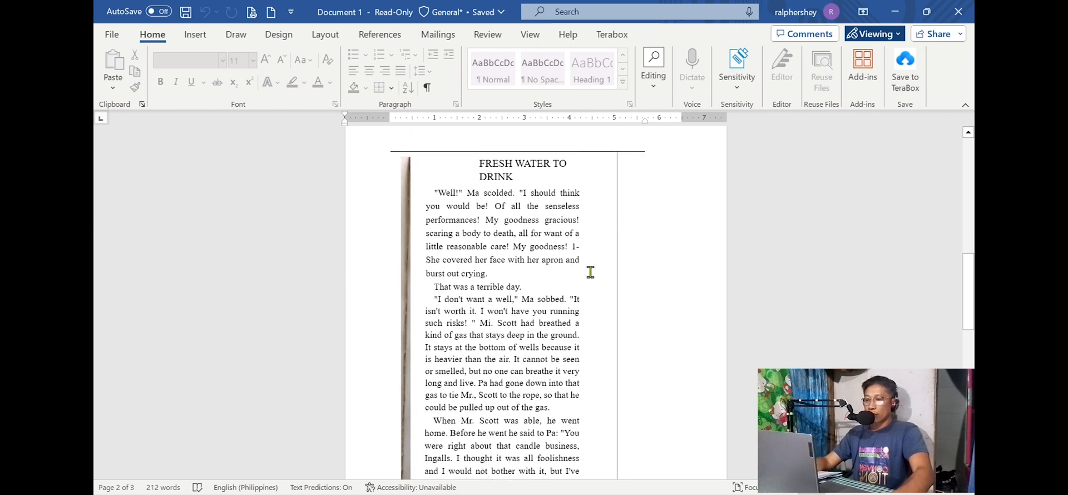
# Step: Test selecting passages of the converted text, try to delete the page number 157, and allow editing of the read-only document
pyautogui.moveTo(574, 266); pyautogui.dragTo(551, 412)
pyautogui.scroll(-4, 587, 350)
pyautogui.scroll(-1, 587, 351)
pyautogui.moveTo(593, 361); pyautogui.dragTo(533, 341)
pyautogui.click(592, 364)
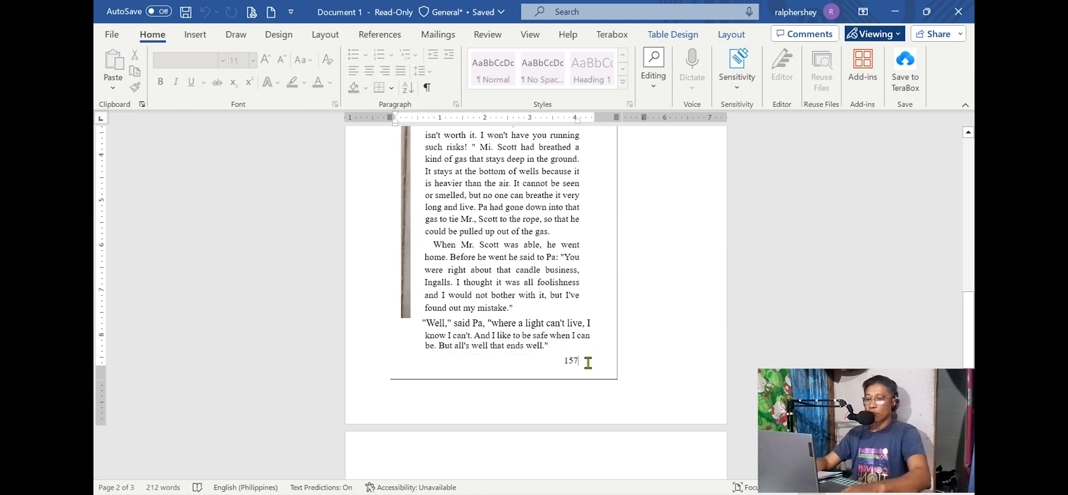
pyautogui.press('BackSpace')
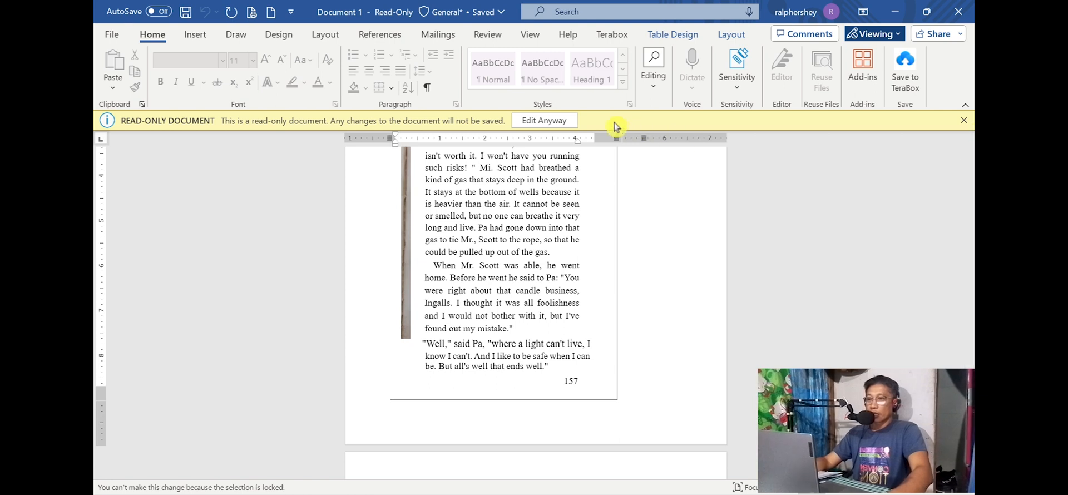
pyautogui.click(546, 121)
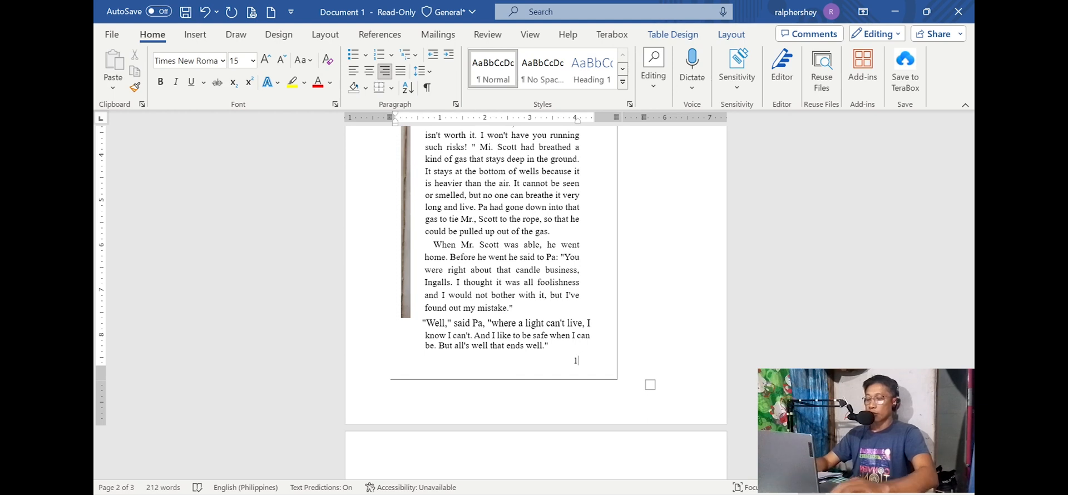
# Step: Delete the passage from "can breathe it very" through "all's well that ends well" as an editing test, and undo the deletion
pyautogui.moveTo(587, 348); pyautogui.dragTo(511, 197)
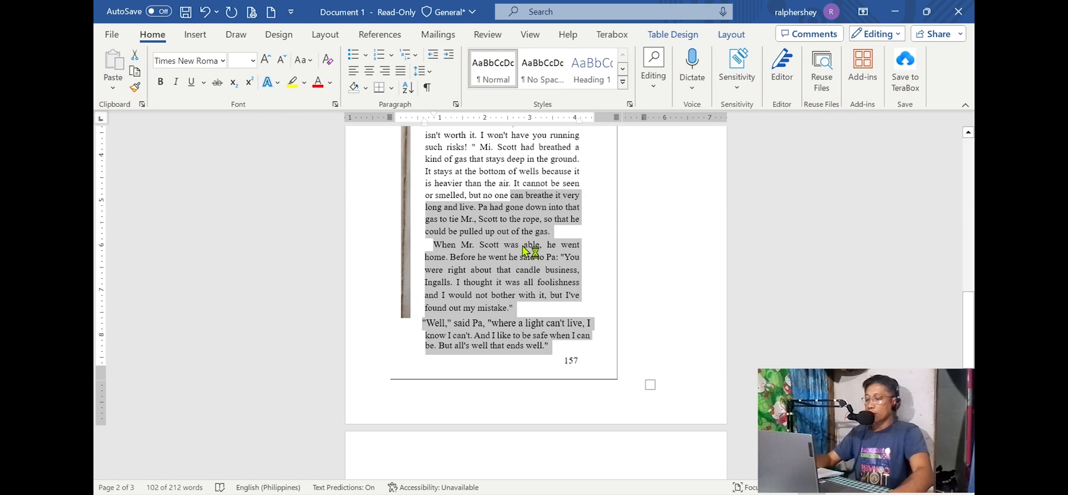
pyautogui.press('BackSpace')
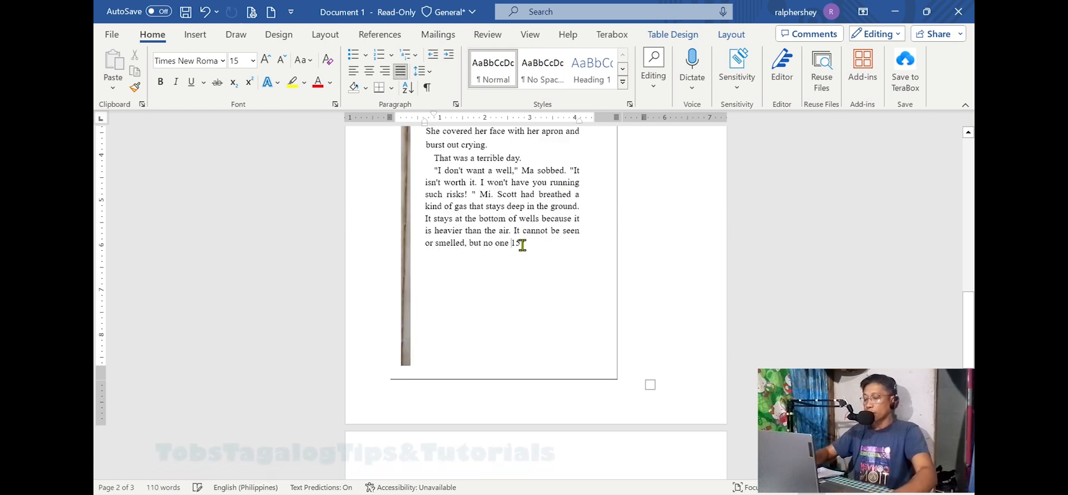
pyautogui.hotkey('ctrl', 'z')
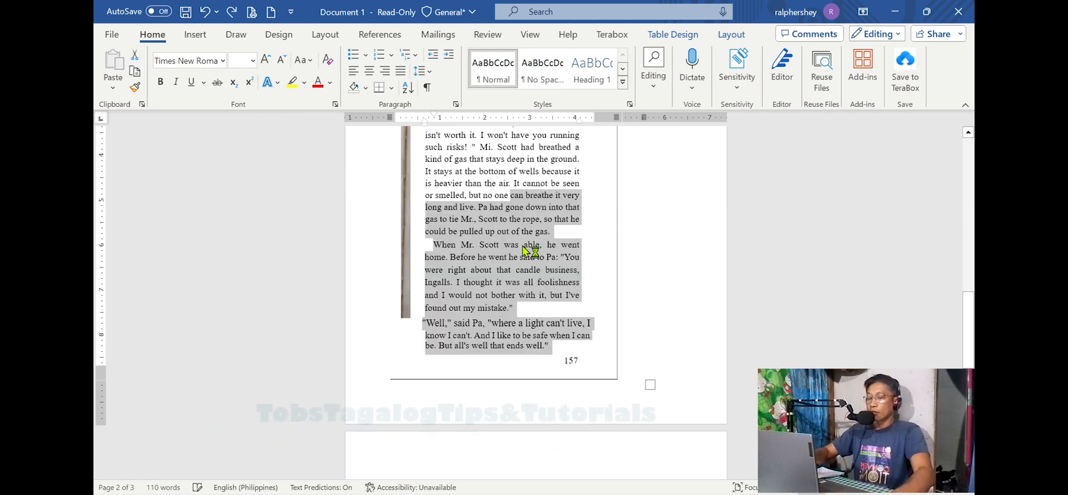
# Step: Check that the converted text is selectable by highlighting the FRESH WATER TO DRINK heading, a middle passage, and the closing passage with its page number
pyautogui.click(637, 288)
pyautogui.scroll(2, 556, 267)
pyautogui.scroll(2, 556, 264)
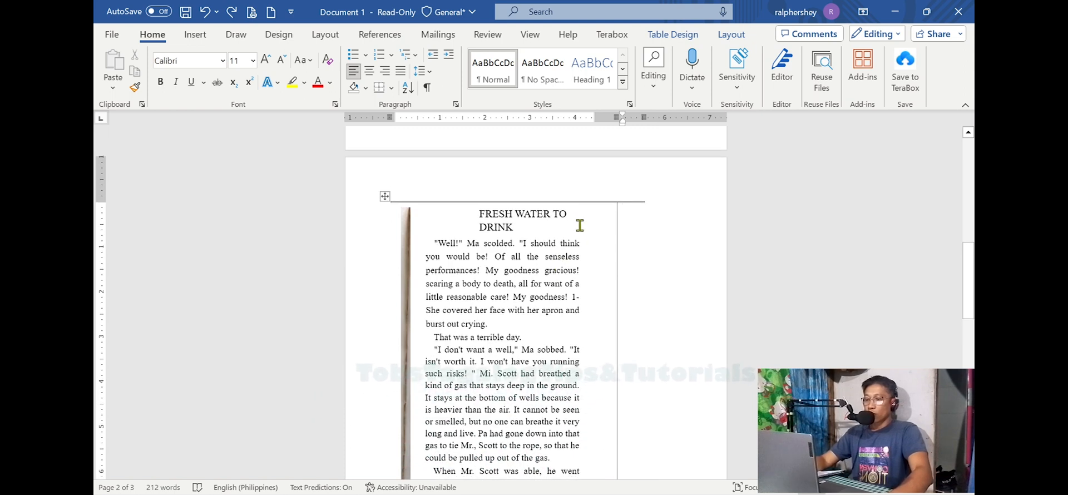
pyautogui.moveTo(580, 226); pyautogui.dragTo(479, 212)
pyautogui.scroll(-2, 543, 325)
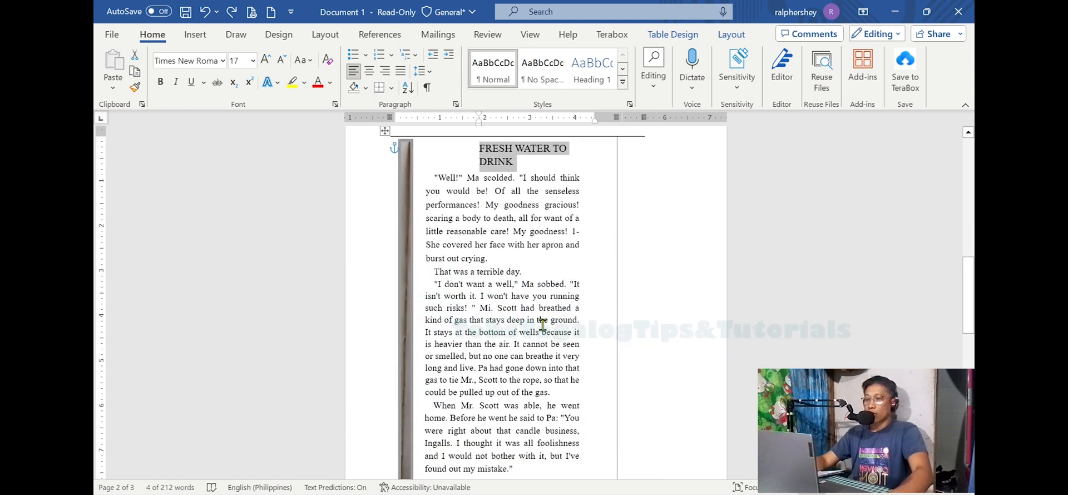
pyautogui.moveTo(543, 322); pyautogui.dragTo(490, 230)
pyautogui.scroll(-2, 544, 341)
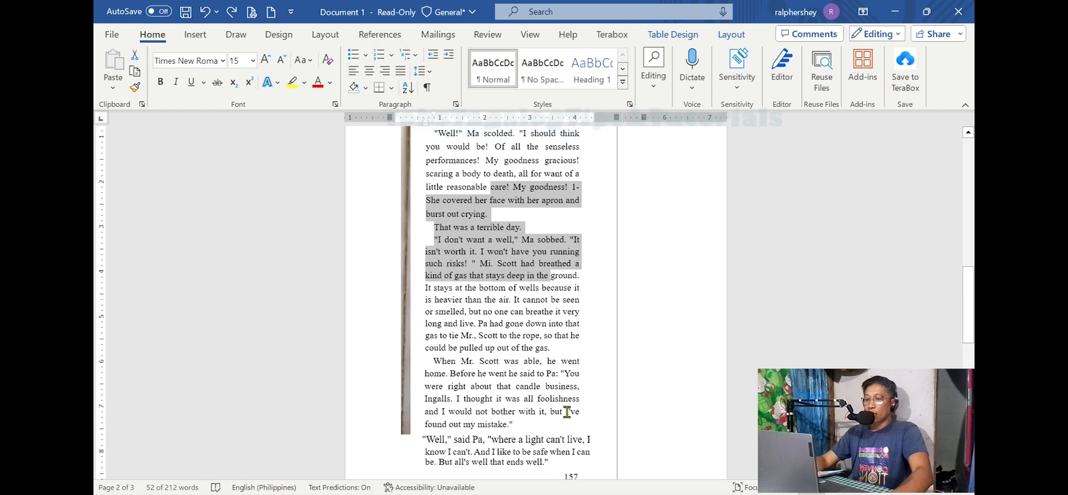
pyautogui.scroll(-2, 584, 458)
pyautogui.moveTo(593, 393); pyautogui.dragTo(513, 227)
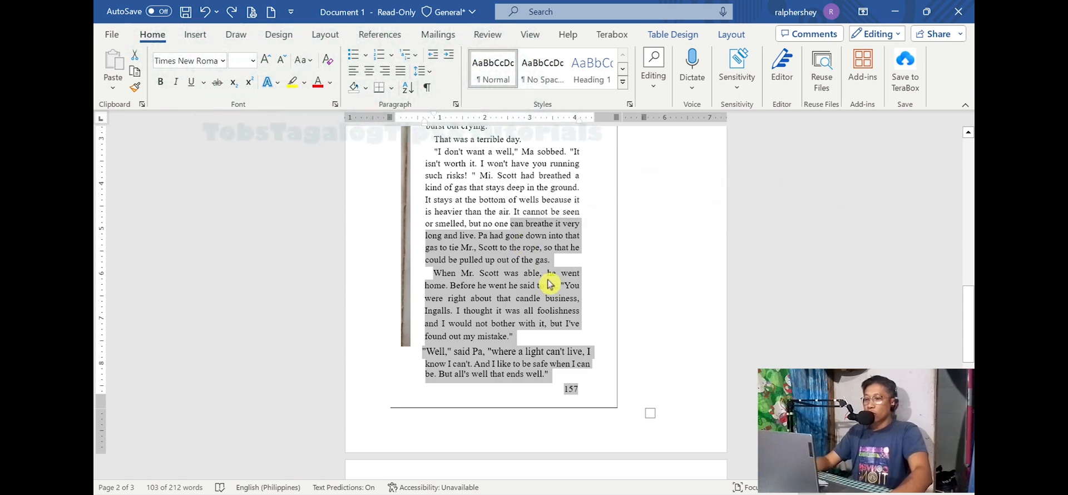
pyautogui.scroll(7, 580, 286)
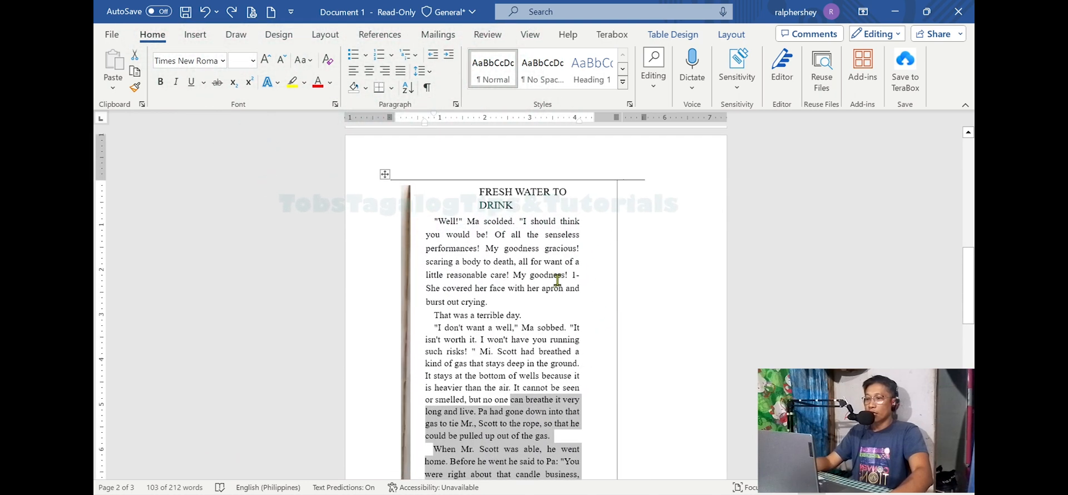
pyautogui.scroll(-4, 555, 299)
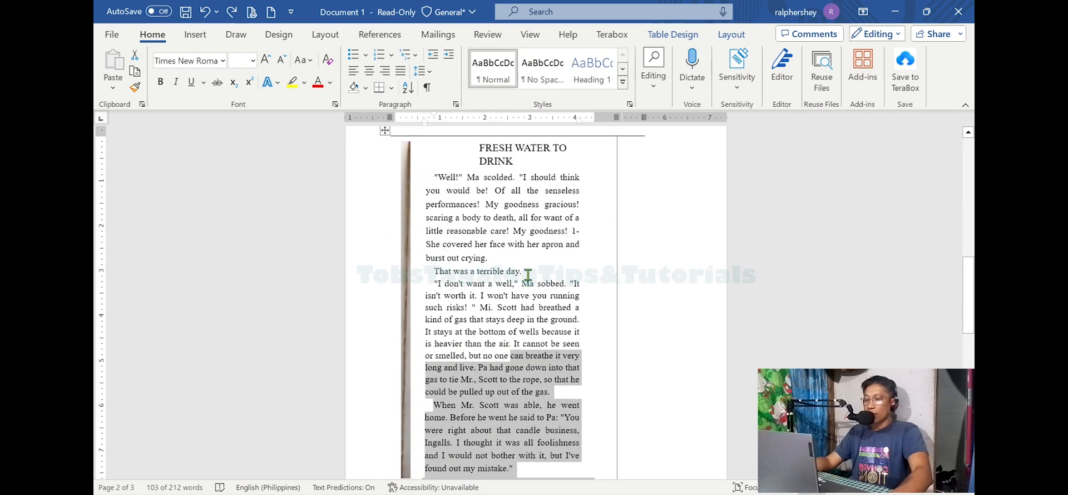